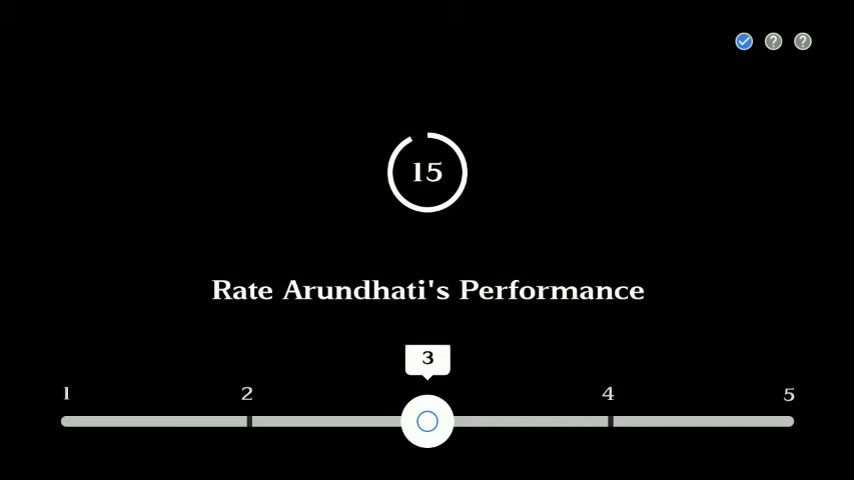
pyautogui.press('Right')
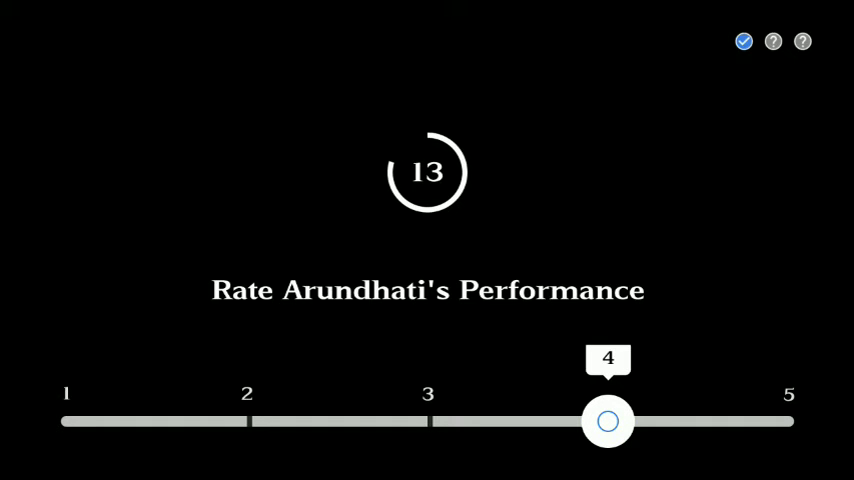